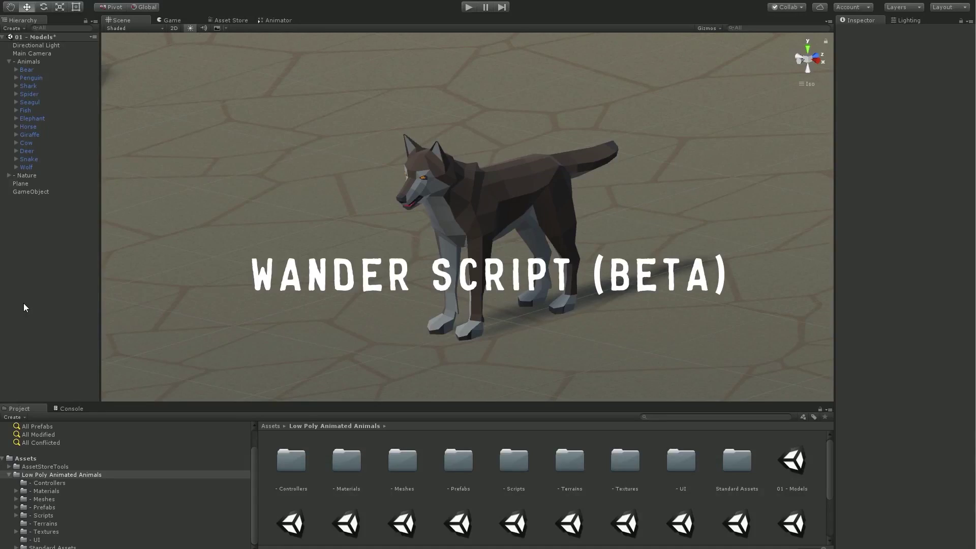
- Show the Wolf's wander-radius gizmo, raise its Wander Range from 2.4 to 3.8, and play the scene
{"action": "left_click", "coordinate": [26, 167]}
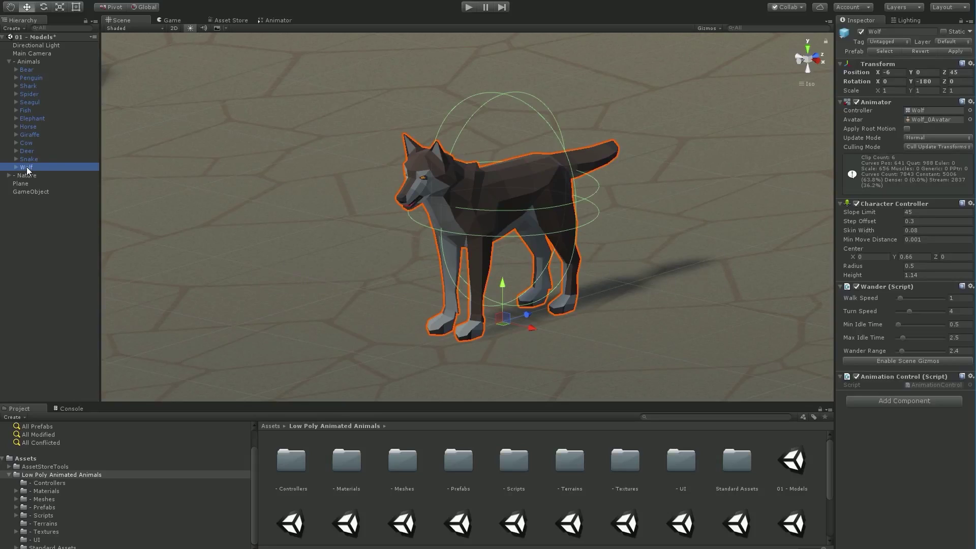
{"action": "scroll", "coordinate": [509, 282], "scroll_direction": "down", "scroll_amount": 10}
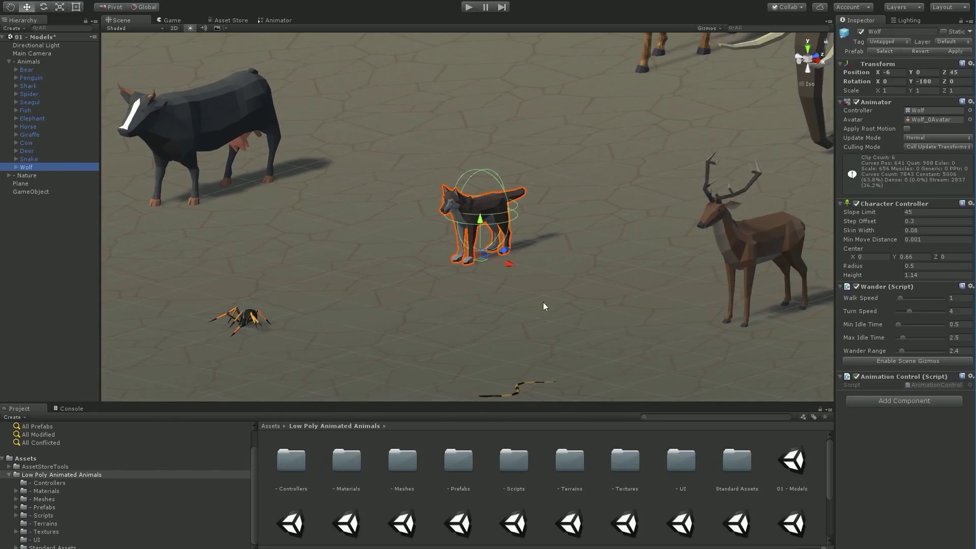
{"action": "left_click", "coordinate": [896, 361]}
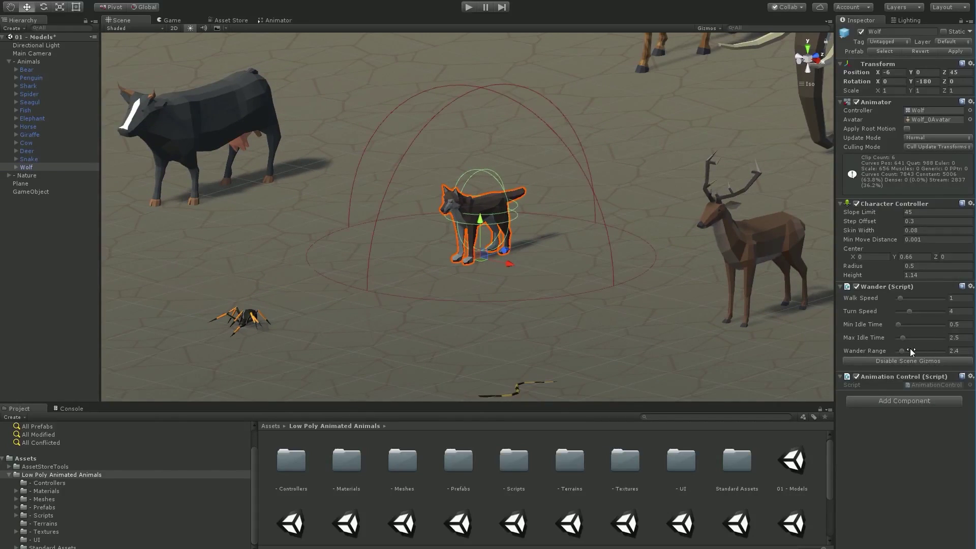
{"action": "left_click_drag", "start_coordinate": [903, 352], "coordinate": [970, 319]}
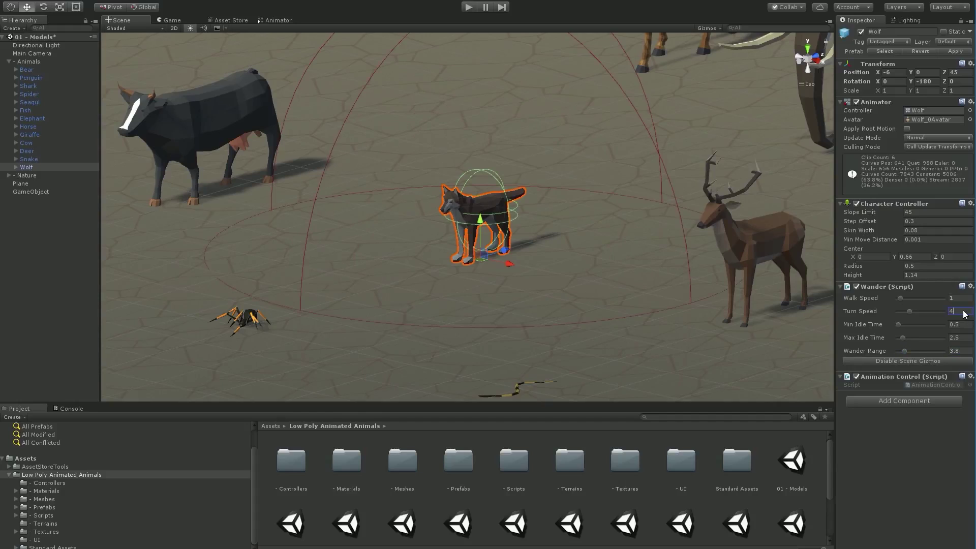
{"action": "left_click", "coordinate": [467, 8]}
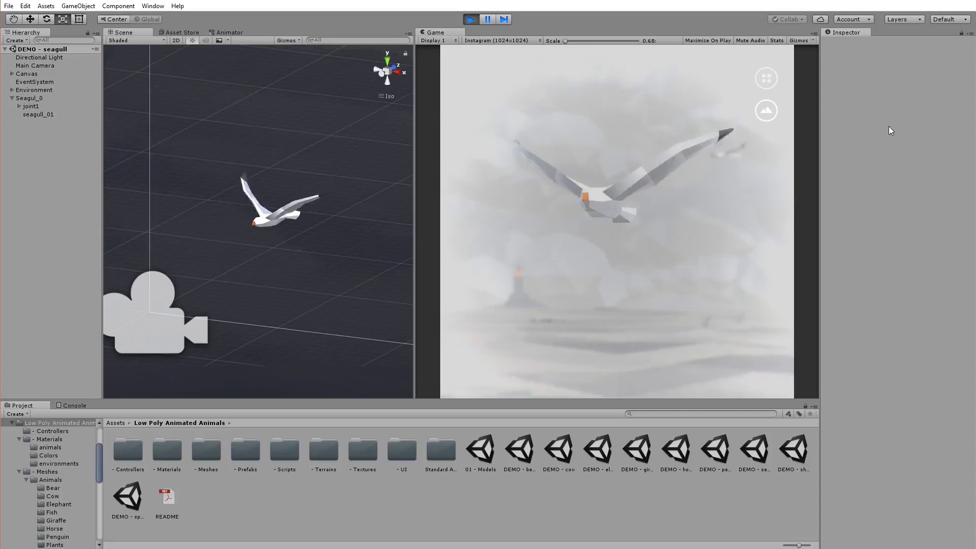
- Turn off the seagull demo's cloudy environment, trigger the penguin's Shaking animation, and set the giraffe Walking
{"action": "left_click", "coordinate": [766, 110]}
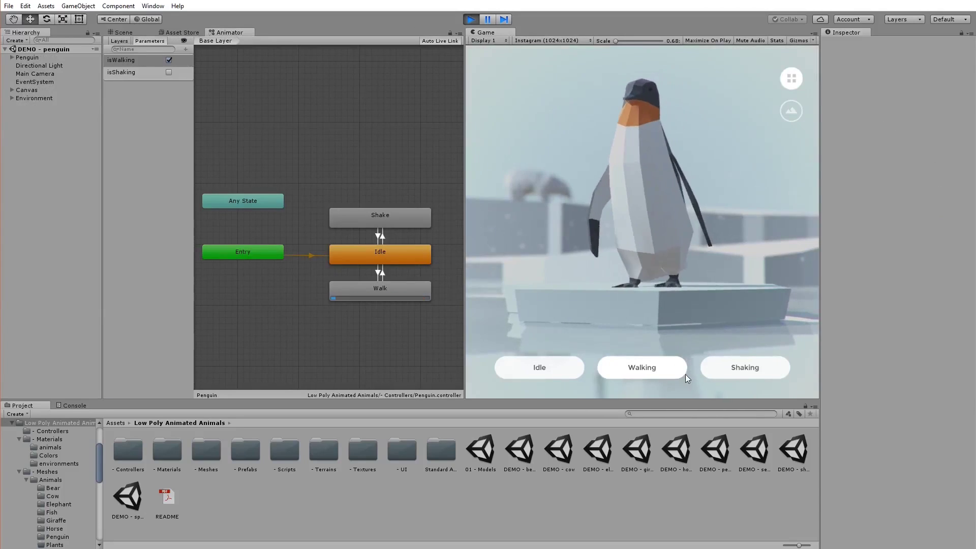
{"action": "left_click", "coordinate": [733, 369]}
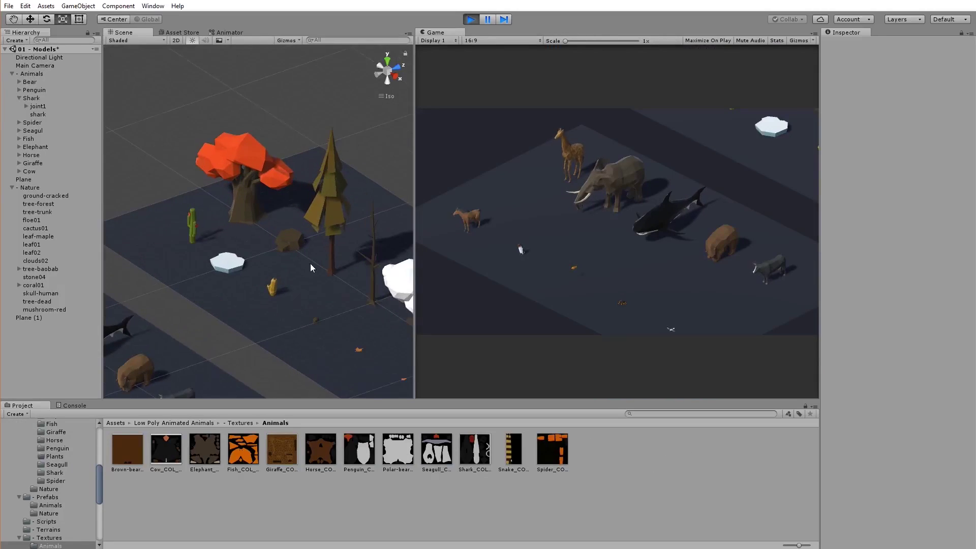
{"action": "middle_click_drag", "start_coordinate": [310, 263], "coordinate": [234, 242]}
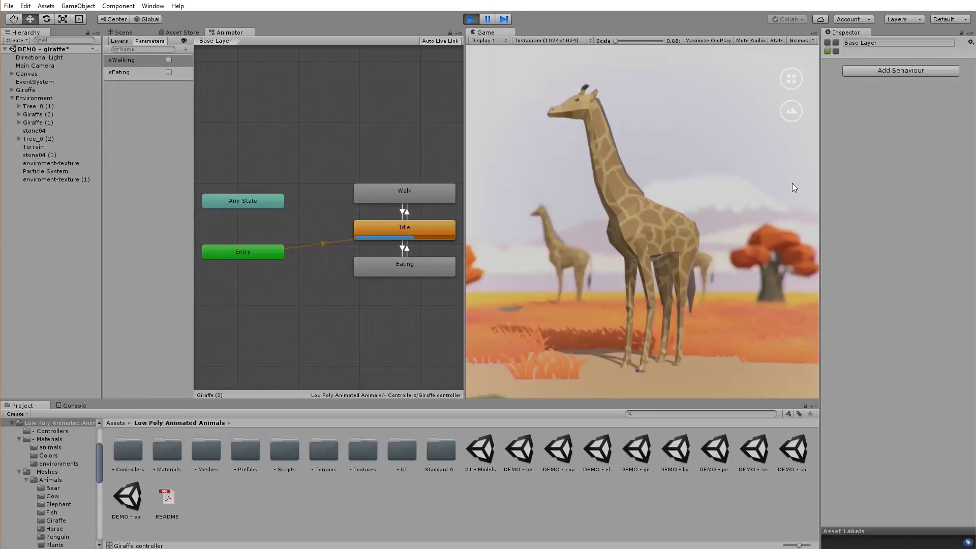
{"action": "left_click", "coordinate": [791, 79]}
{"action": "left_click", "coordinate": [650, 369]}
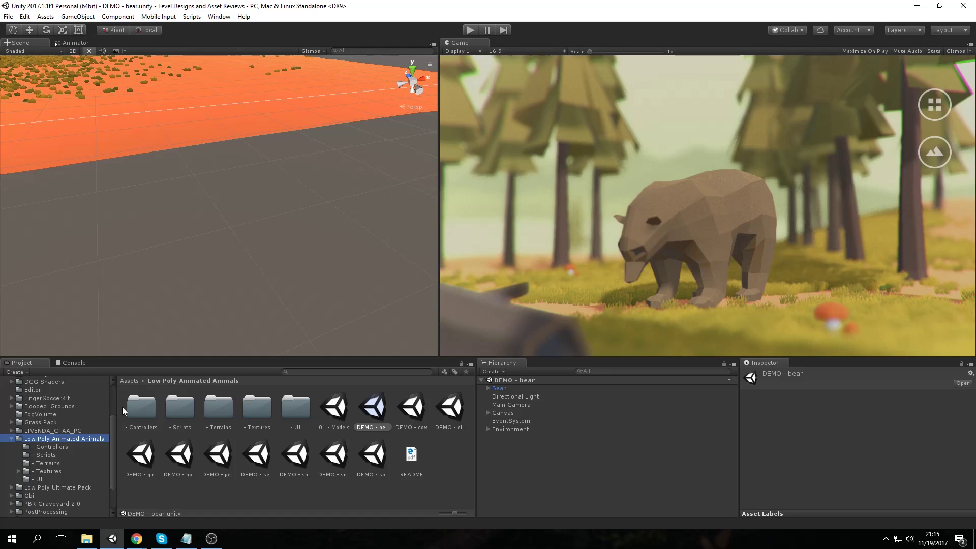
- Open the 01 - Models scene, fly toward the animals, and select coral01
{"action": "double_click", "coordinate": [331, 410]}
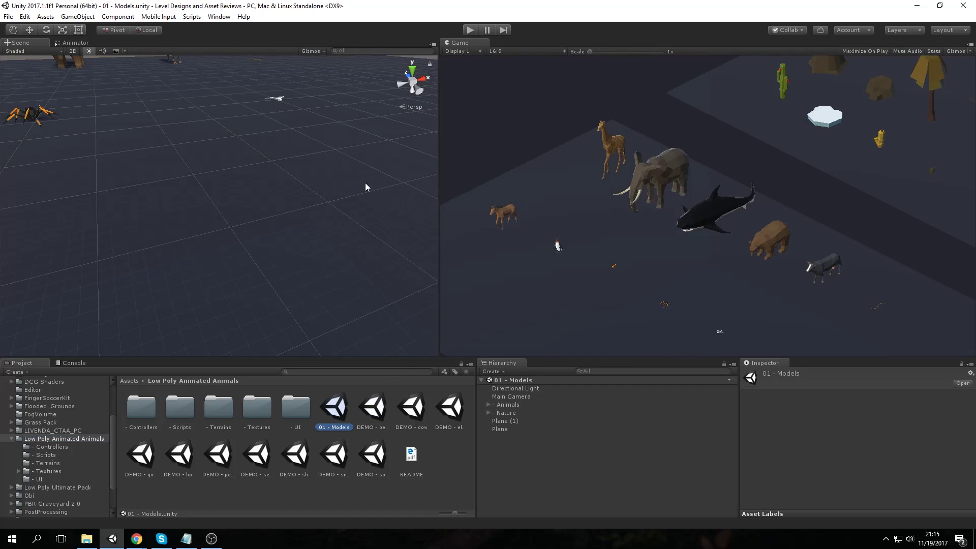
{"action": "right_click_drag", "start_coordinate": [366, 187], "coordinate": [196, 216]}
{"action": "key", "text": "w"}
{"action": "left_click", "coordinate": [242, 229]}
- Select the mushroom-red and ground-cracked props in the Models scene
{"action": "key", "text": "s"}
{"action": "scroll", "coordinate": [808, 448], "scroll_direction": "down", "scroll_amount": 3}
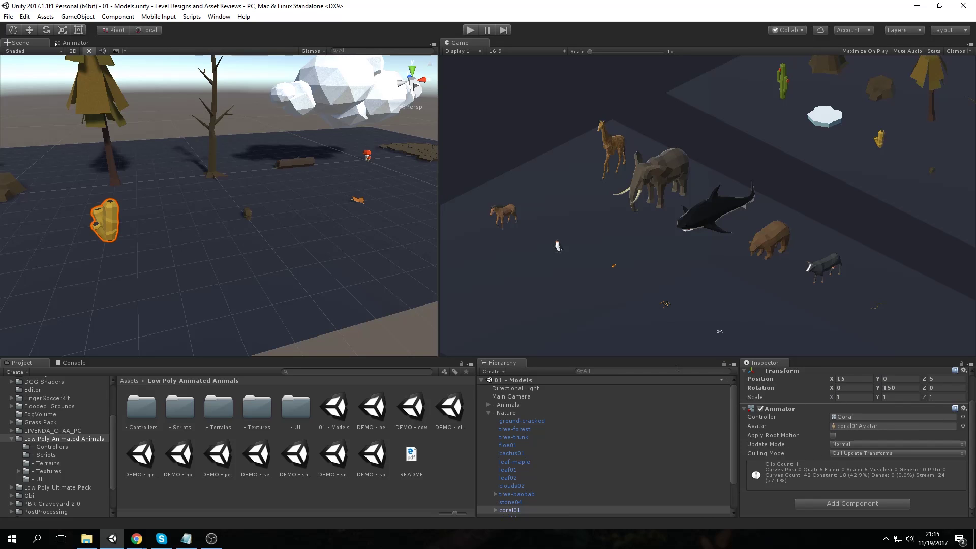
{"action": "right_click_drag", "start_coordinate": [295, 242], "coordinate": [174, 234]}
{"action": "left_click", "coordinate": [301, 213]}
{"action": "left_click", "coordinate": [346, 262]}
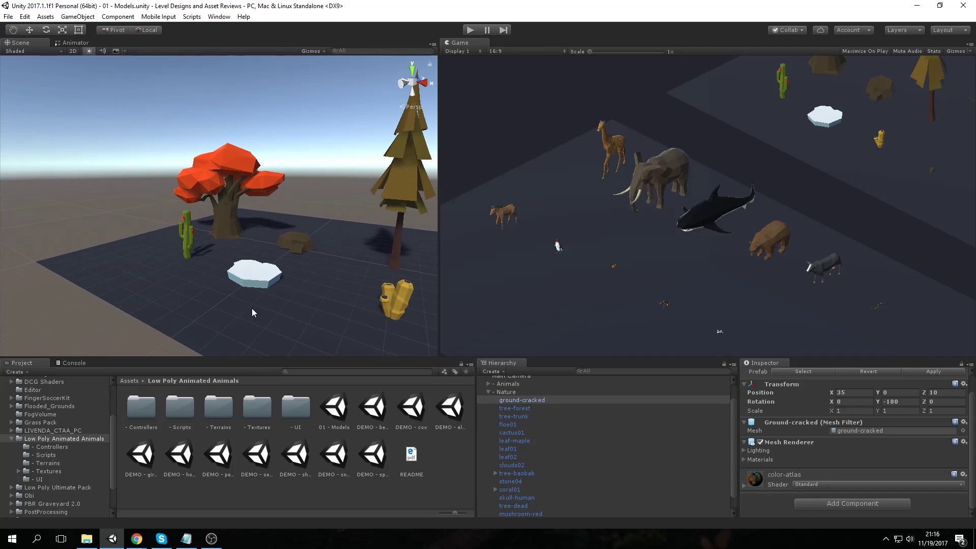
- Open DEMO - bear and inspect the Bear and its Main Camera's grain settings
{"action": "double_click", "coordinate": [381, 405]}
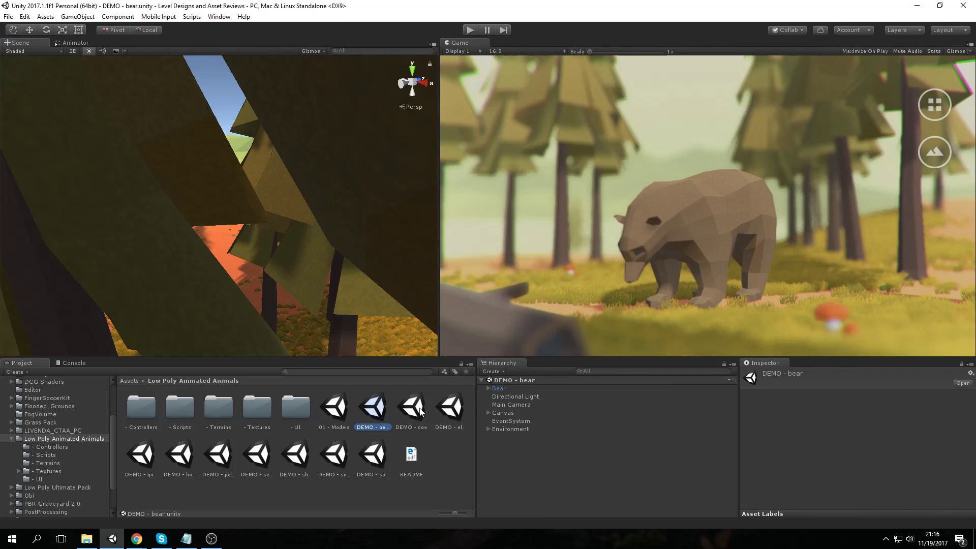
{"action": "left_click", "coordinate": [537, 389]}
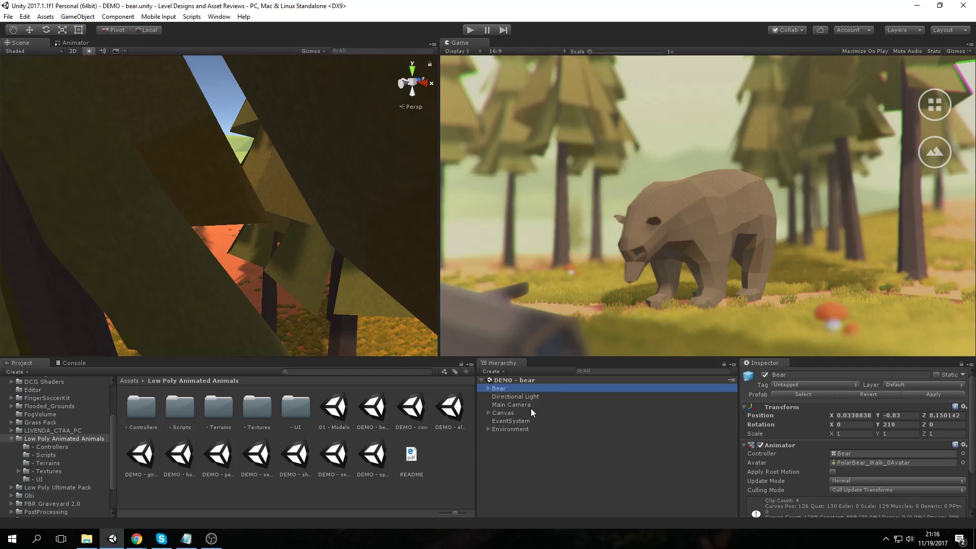
{"action": "left_click", "coordinate": [530, 405]}
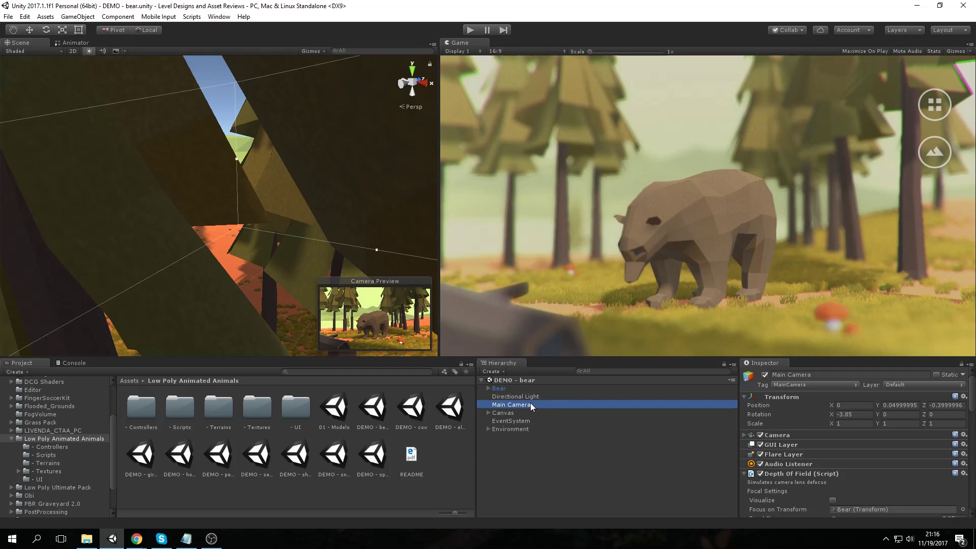
{"action": "scroll", "coordinate": [856, 431], "scroll_direction": "down", "scroll_amount": 10}
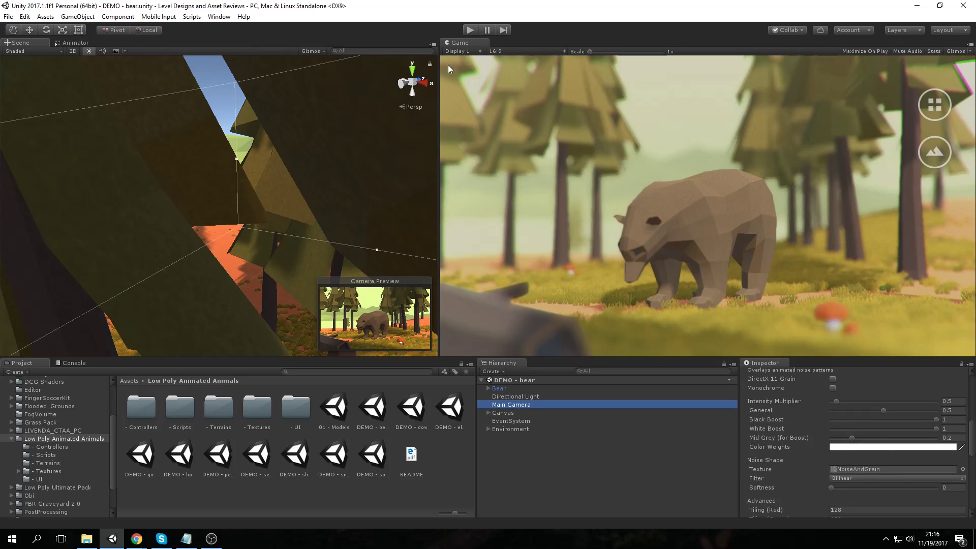
- Preview the bear demo with Maximize On Play, then open DEMO - cow and DEMO - elephant
{"action": "left_click", "coordinate": [865, 51]}
{"action": "left_click", "coordinate": [472, 29]}
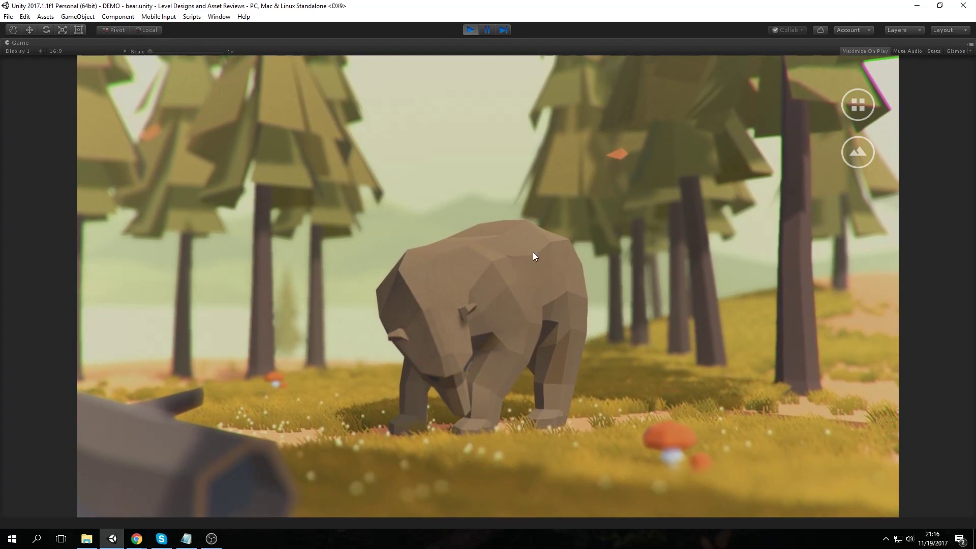
{"action": "left_click", "coordinate": [470, 29]}
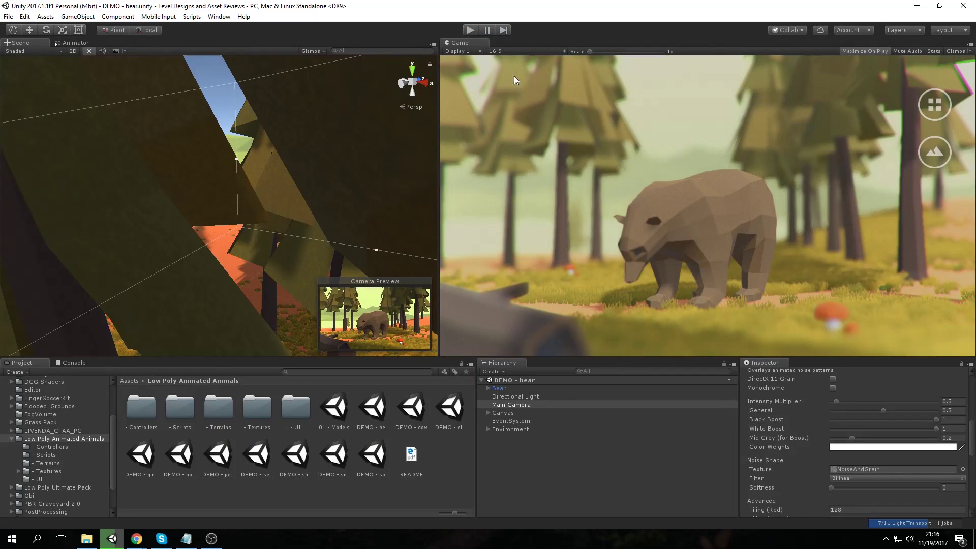
{"action": "double_click", "coordinate": [412, 407]}
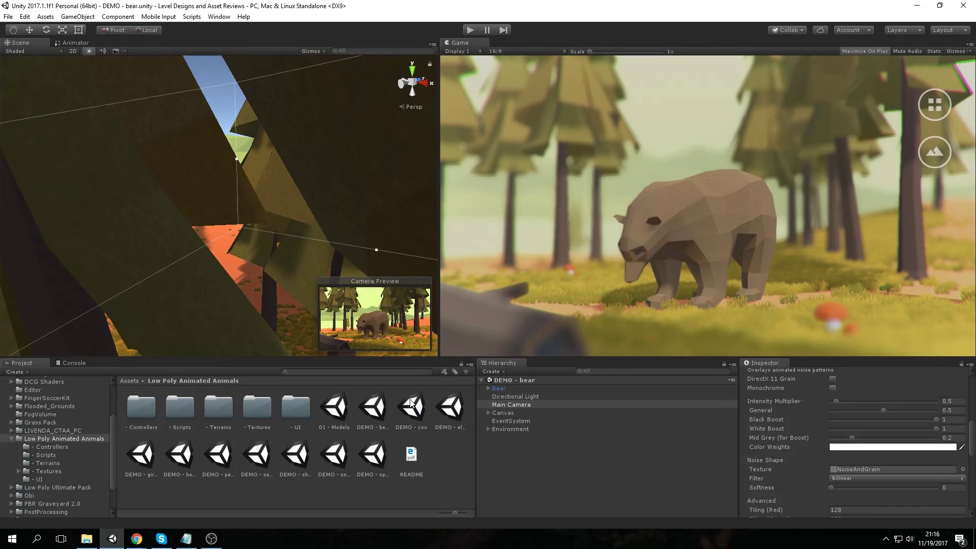
{"action": "double_click", "coordinate": [447, 403]}
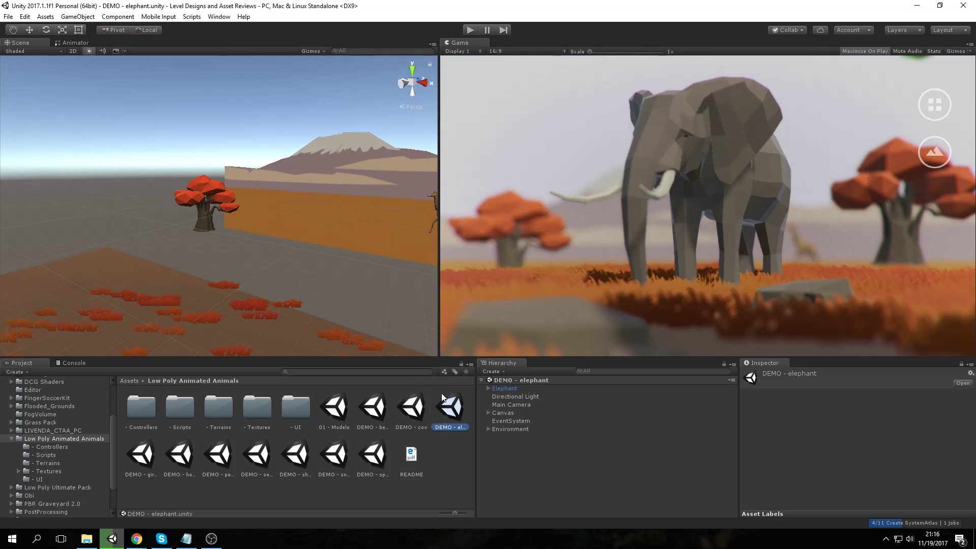
- Open DEMO - penguin, play and stop it, then show the '- Controllers' folder
{"action": "double_click", "coordinate": [209, 456]}
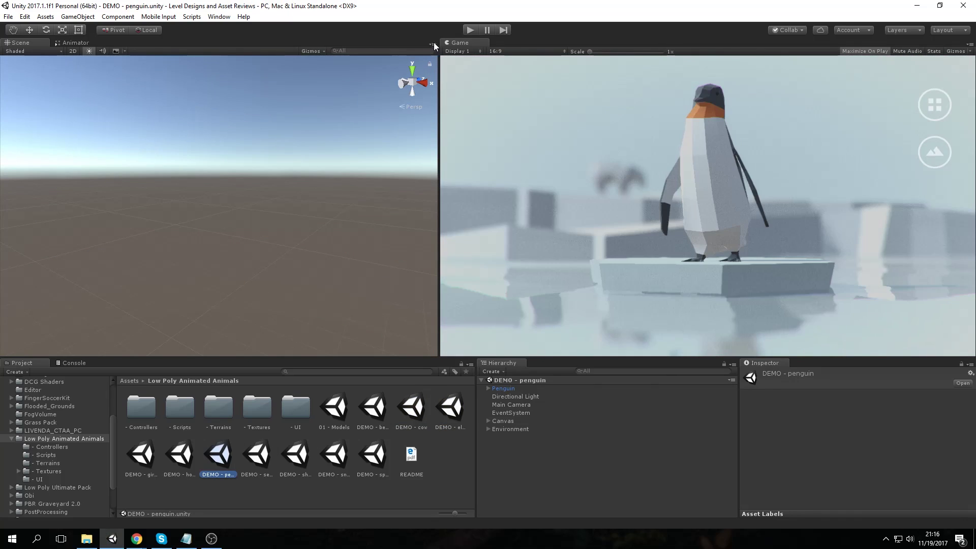
{"action": "left_click", "coordinate": [471, 31]}
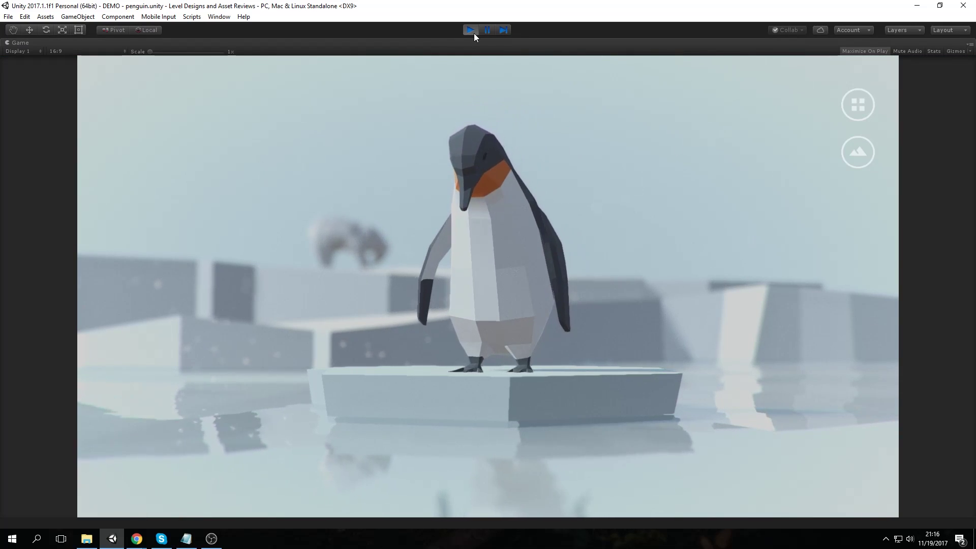
{"action": "left_click", "coordinate": [474, 32]}
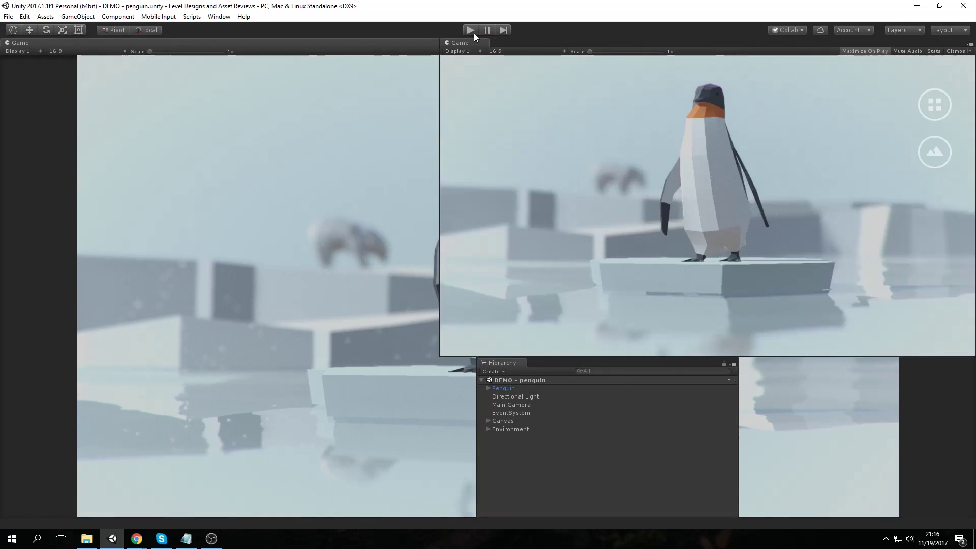
{"action": "left_click", "coordinate": [77, 450]}
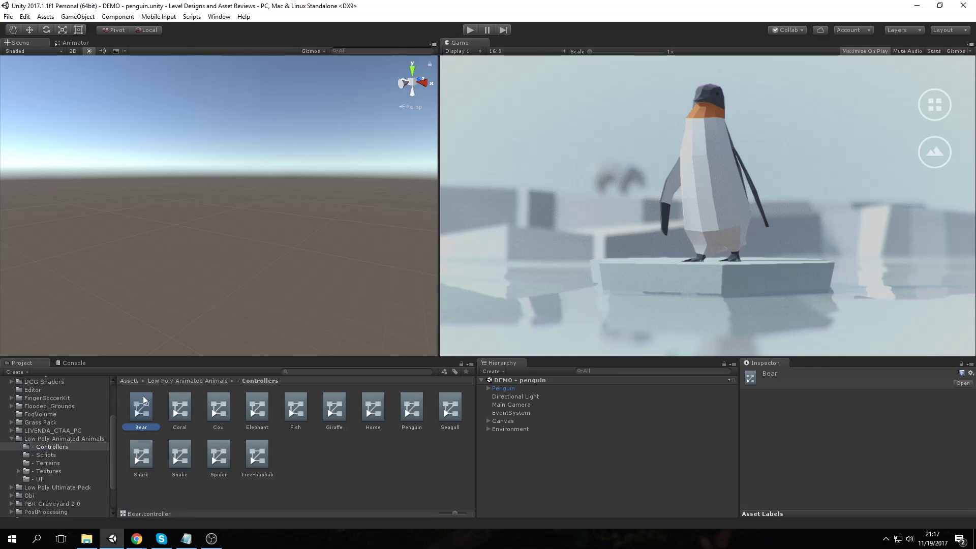
- Open Elephant.controller in the Animator, pan to its Death and Exit states, then show '- Scripts'
{"action": "left_click", "coordinate": [242, 414]}
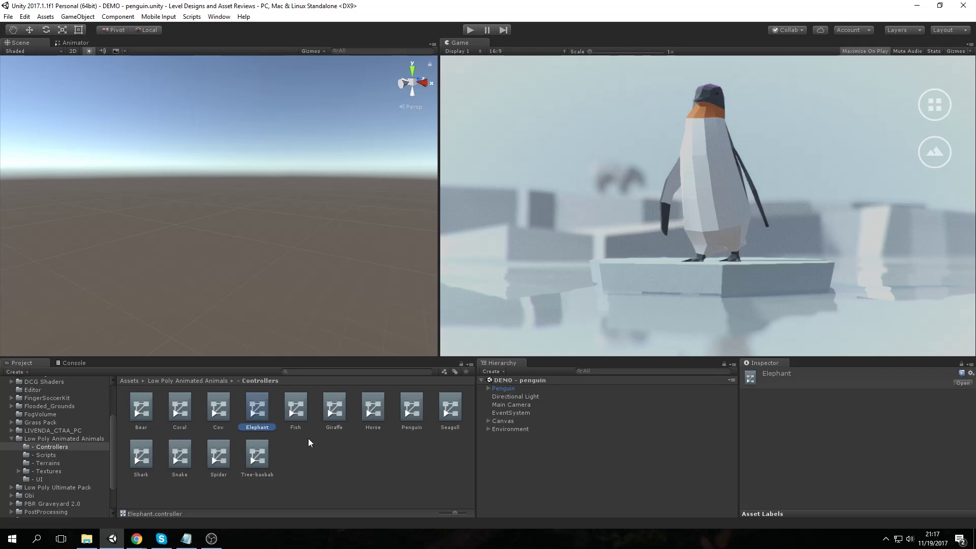
{"action": "double_click", "coordinate": [256, 404]}
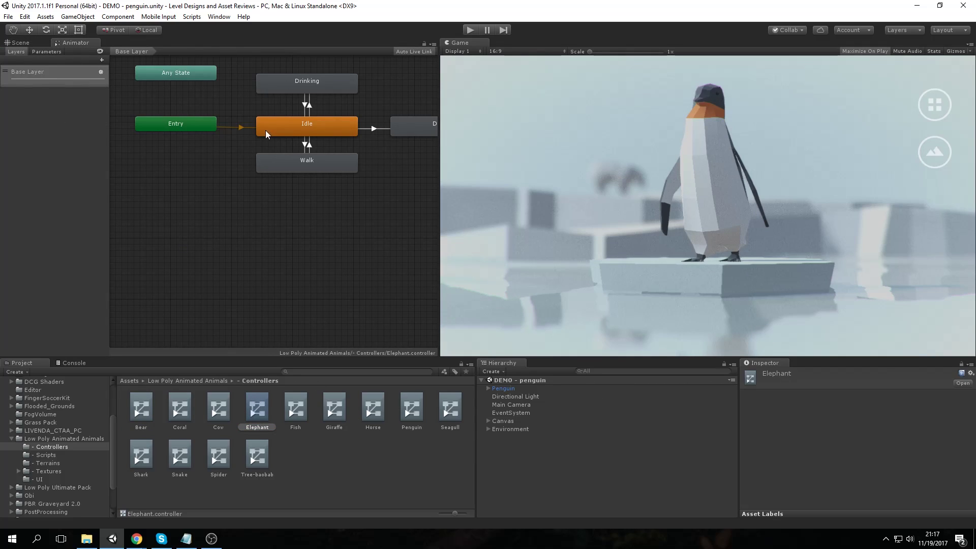
{"action": "middle_click_drag", "start_coordinate": [360, 224], "coordinate": [279, 170]}
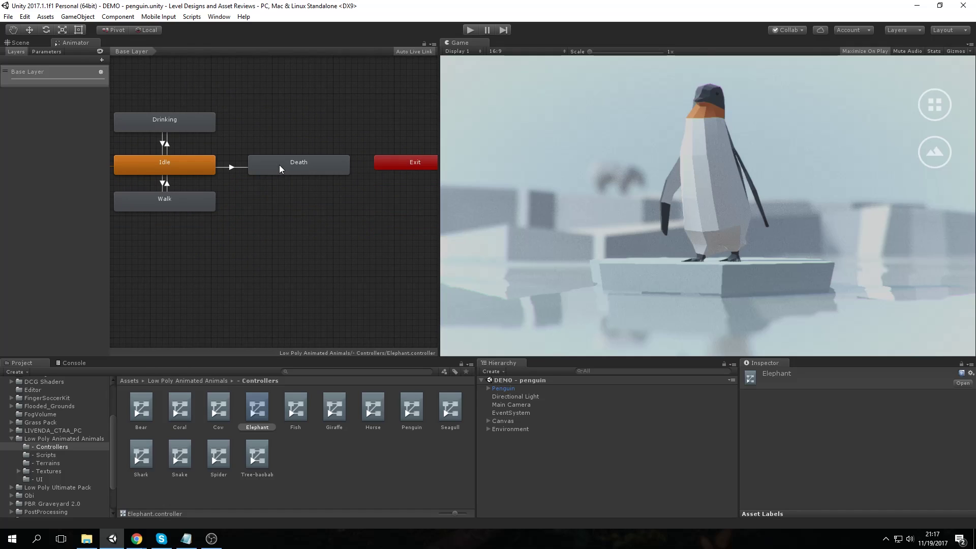
{"action": "middle_click_drag", "start_coordinate": [262, 233], "coordinate": [262, 204]}
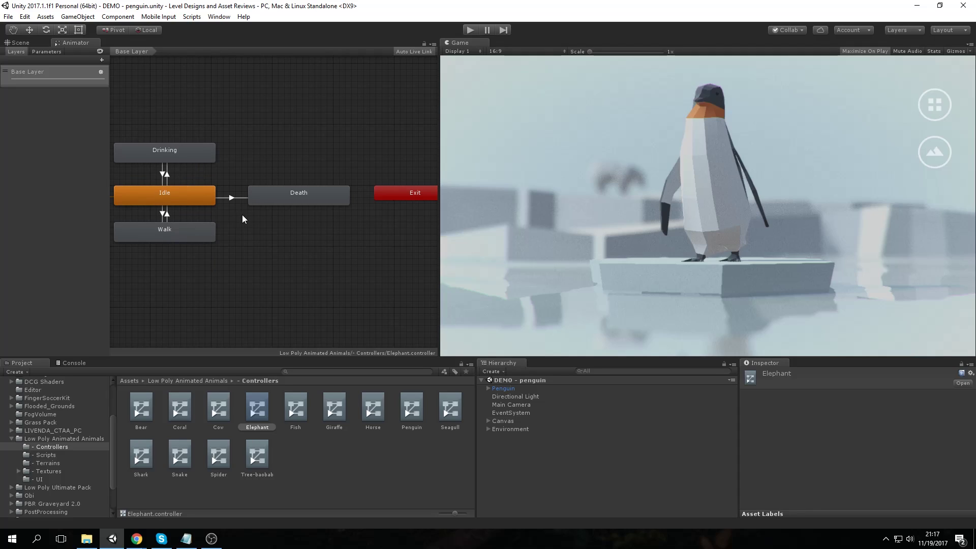
{"action": "left_click", "coordinate": [53, 457]}
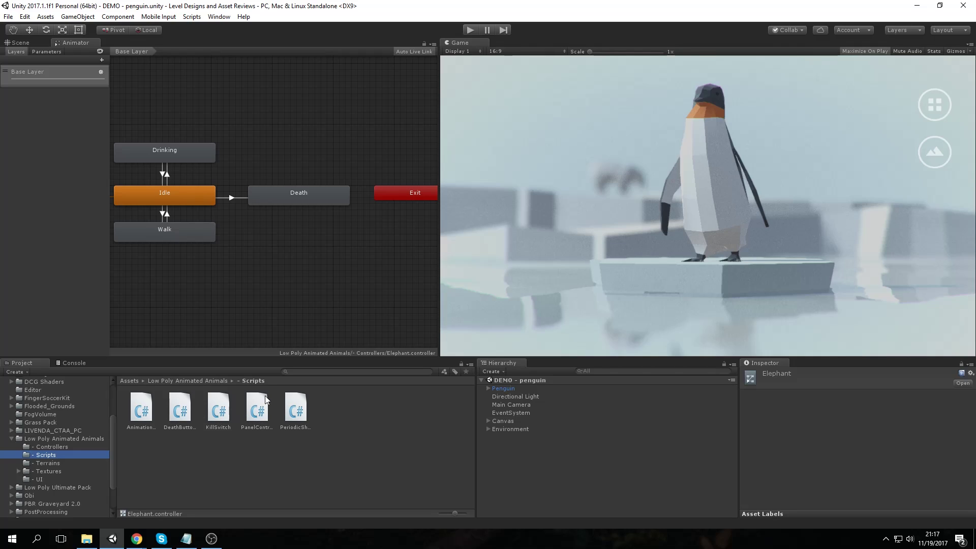
- Preview the PanelControll, PeriodicShake, KillSwitch and AnimationControl scripts, then open the '- Terrains' folder
{"action": "left_click", "coordinate": [251, 405]}
{"action": "left_click", "coordinate": [297, 405]}
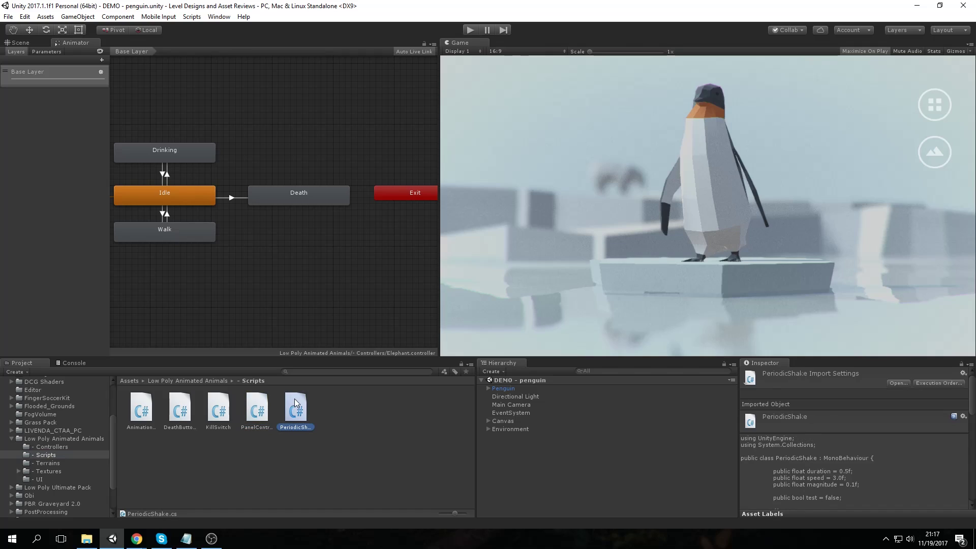
{"action": "left_click", "coordinate": [224, 408]}
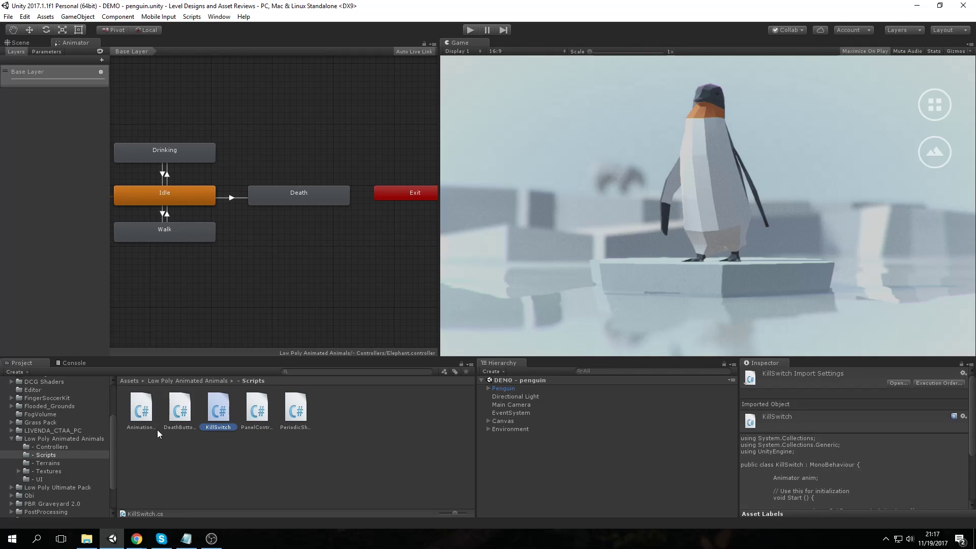
{"action": "left_click", "coordinate": [135, 416]}
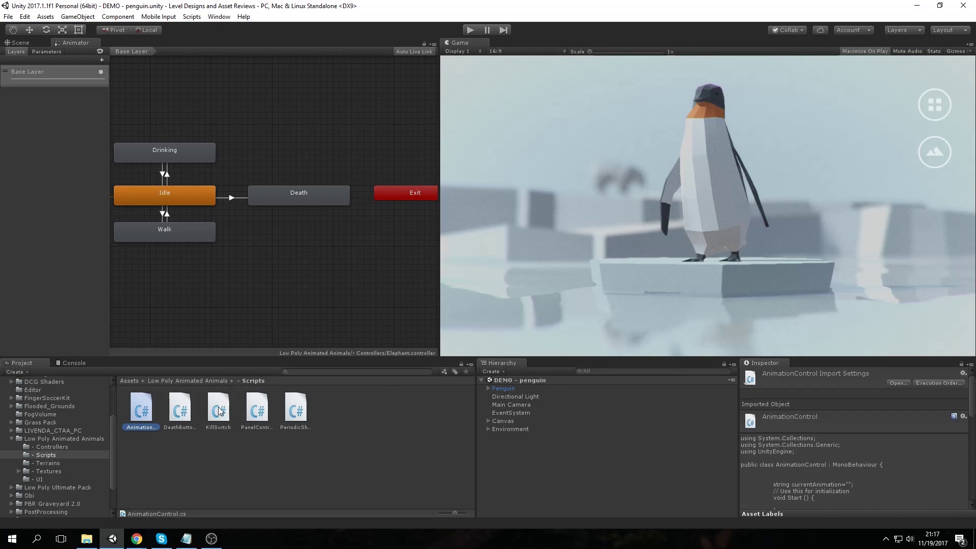
{"action": "left_click", "coordinate": [248, 406]}
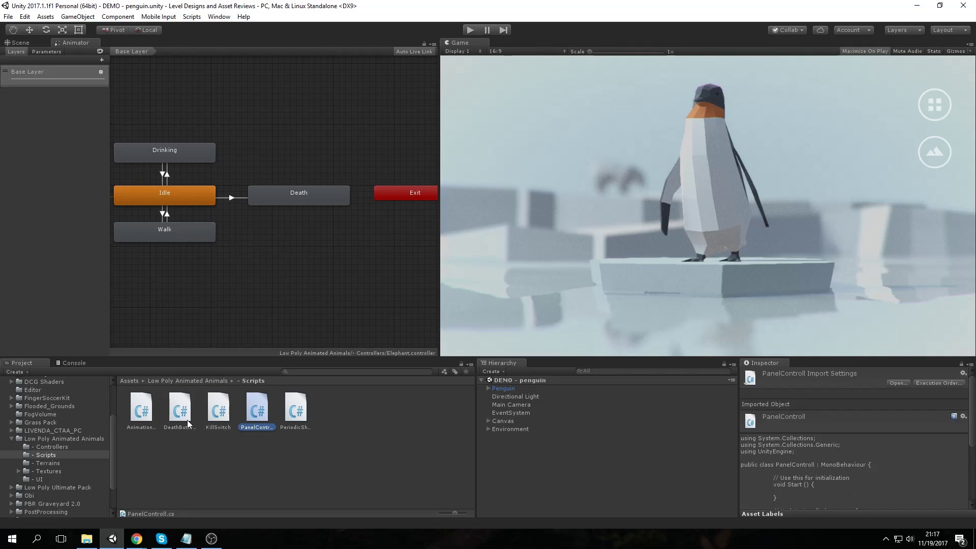
{"action": "left_click", "coordinate": [49, 463]}
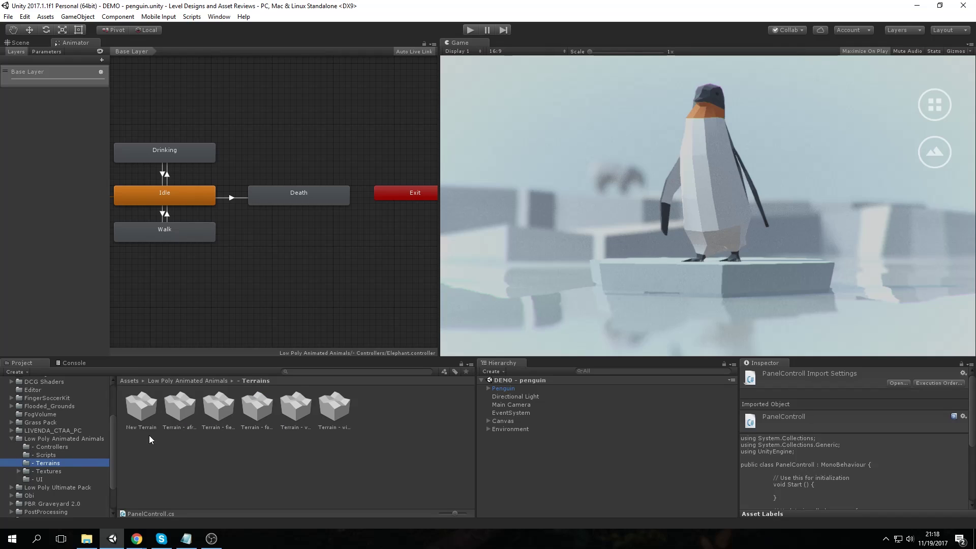
- Return to the Scene view and browse the Animals and UI texture subfolders
{"action": "left_click", "coordinate": [20, 43]}
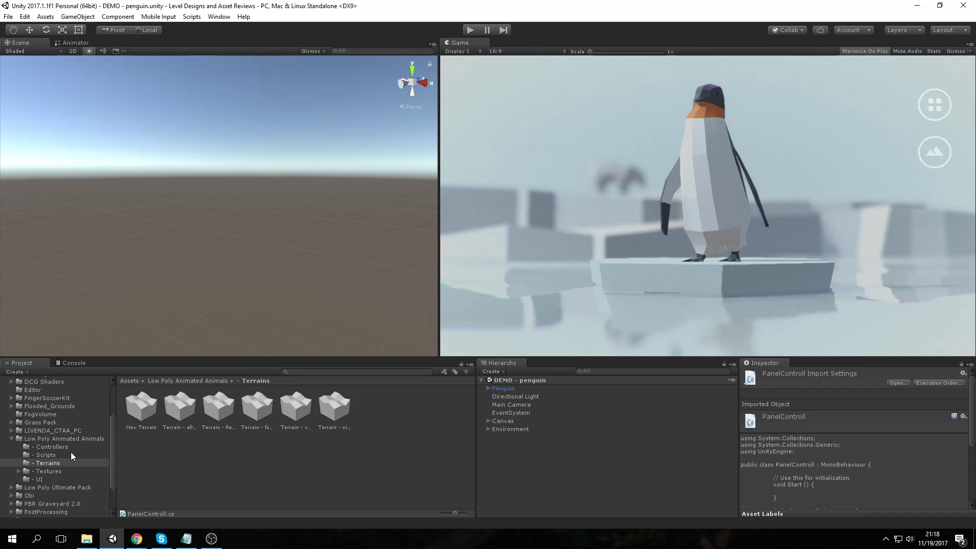
{"action": "left_click", "coordinate": [49, 470]}
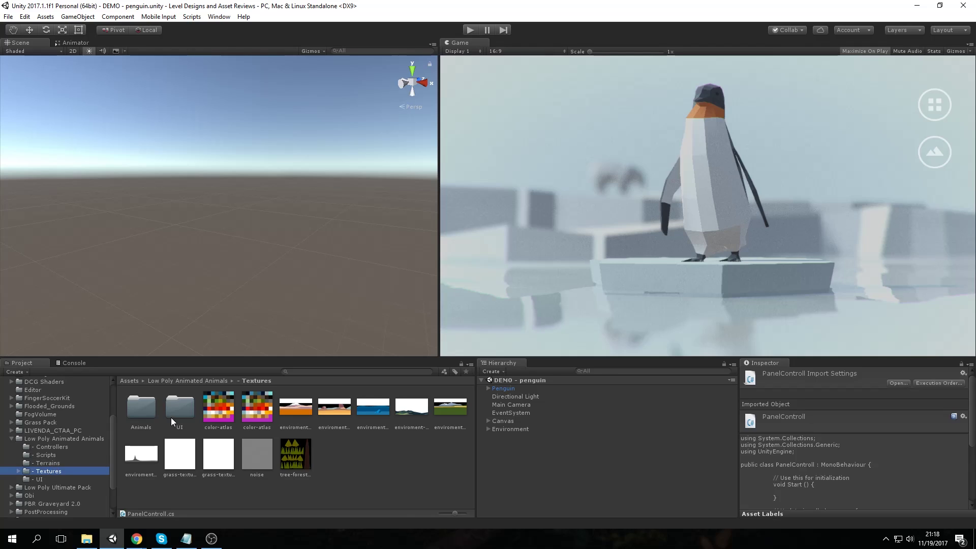
{"action": "double_click", "coordinate": [140, 408]}
{"action": "left_click", "coordinate": [32, 486]}
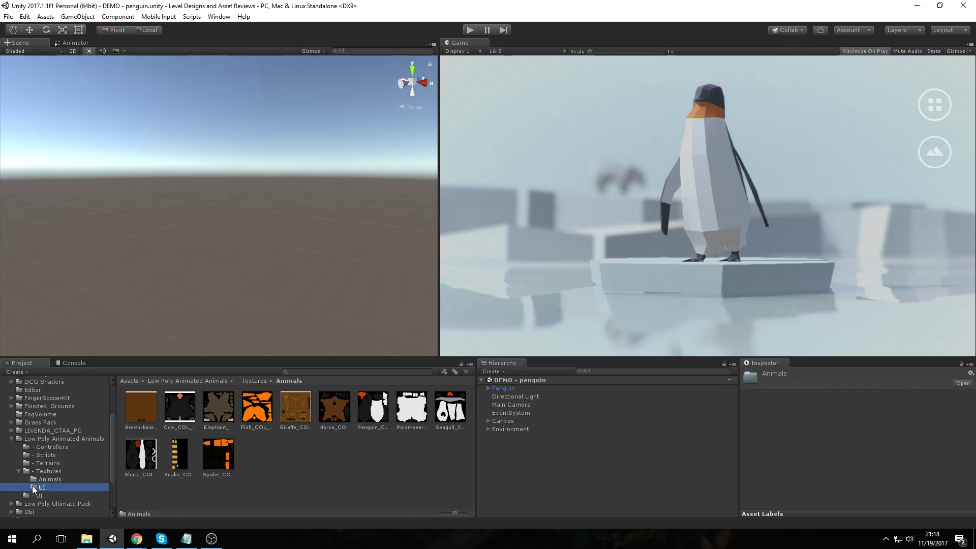
{"action": "left_click", "coordinate": [40, 479]}
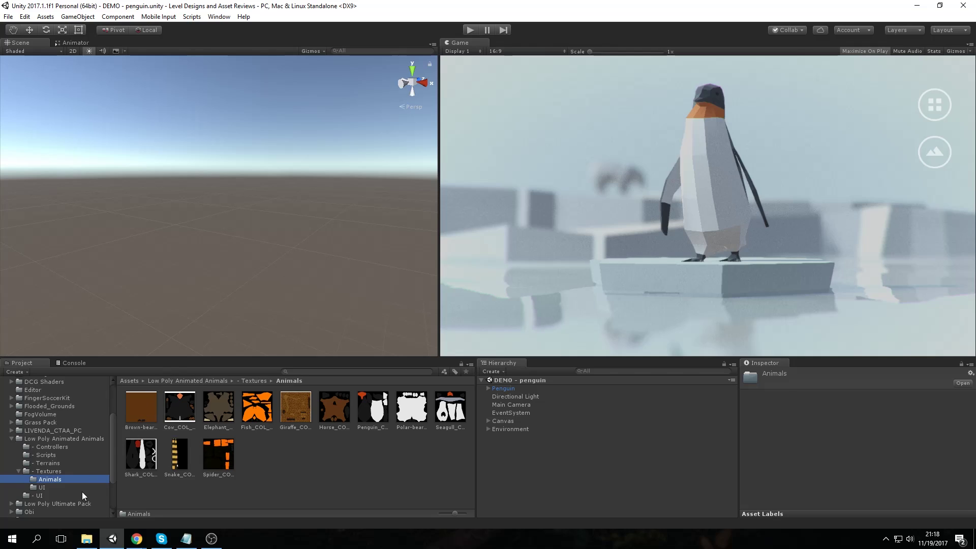
{"action": "left_click", "coordinate": [55, 487]}
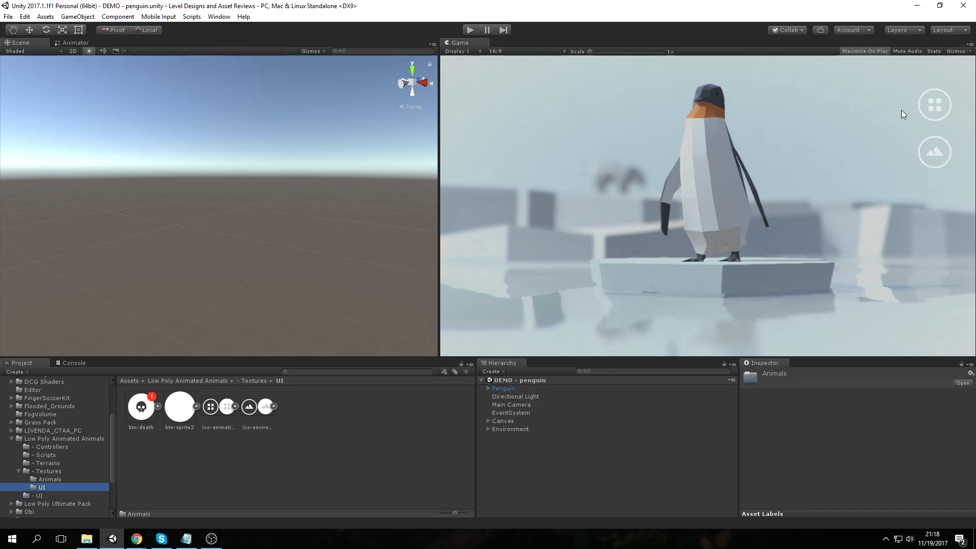
- Open the '- UI' folder and select Montserrat-Regular to view its import settings
{"action": "left_click", "coordinate": [51, 471]}
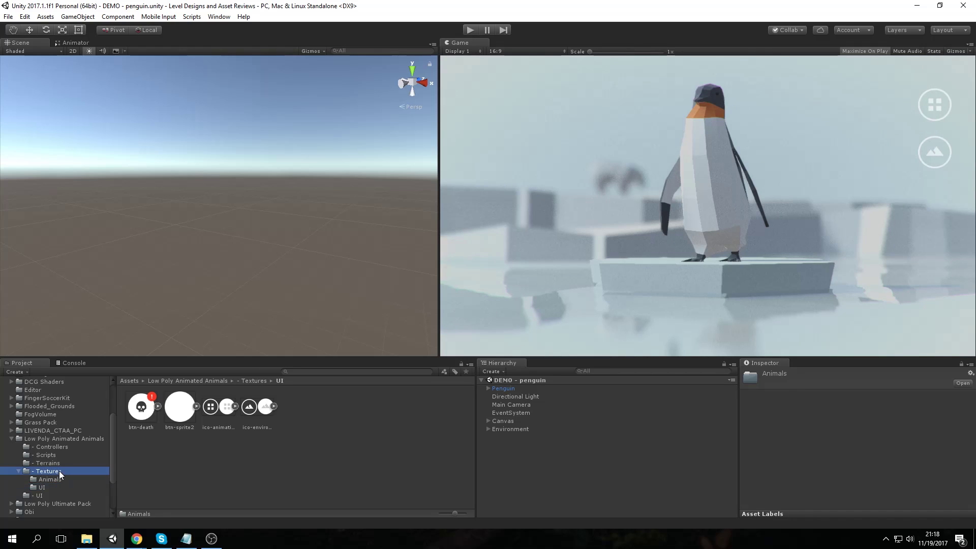
{"action": "left_click", "coordinate": [41, 494]}
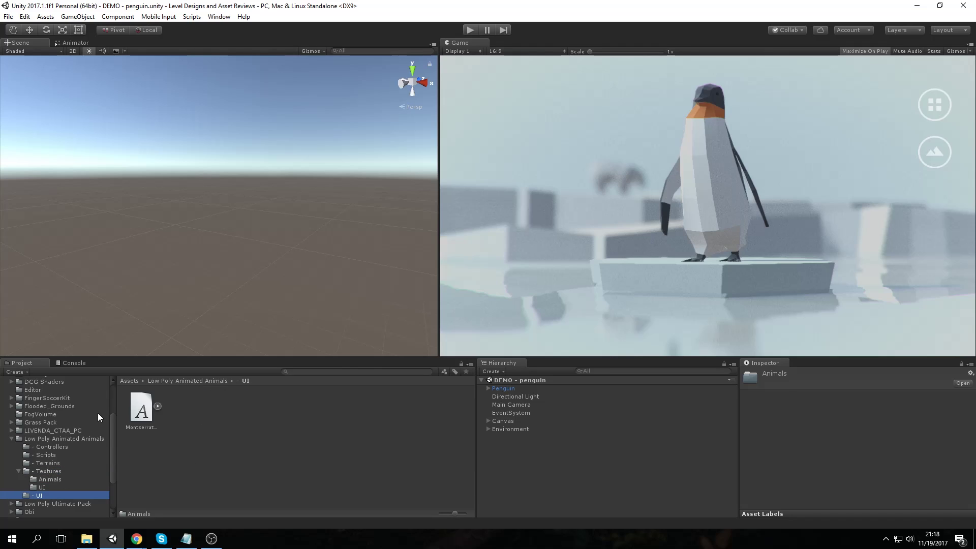
{"action": "left_click", "coordinate": [142, 402]}
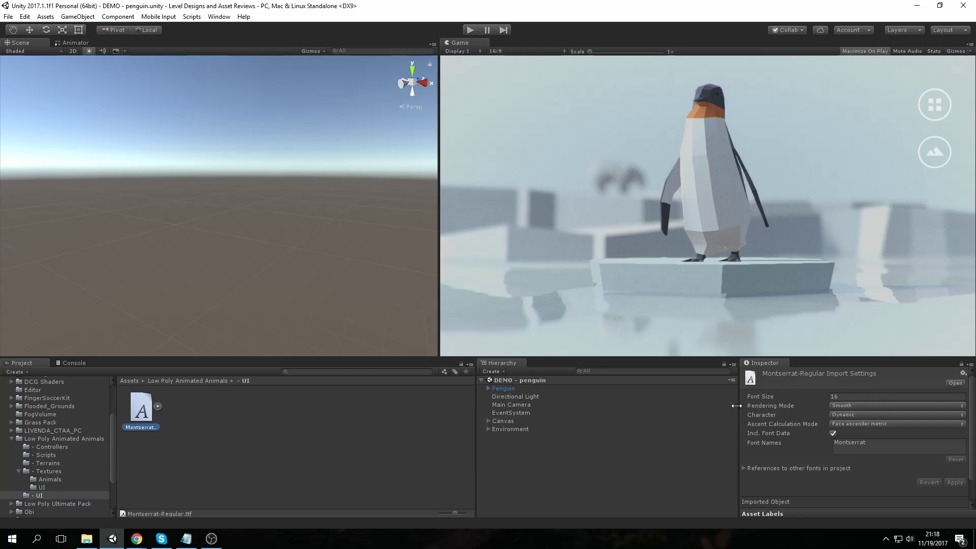